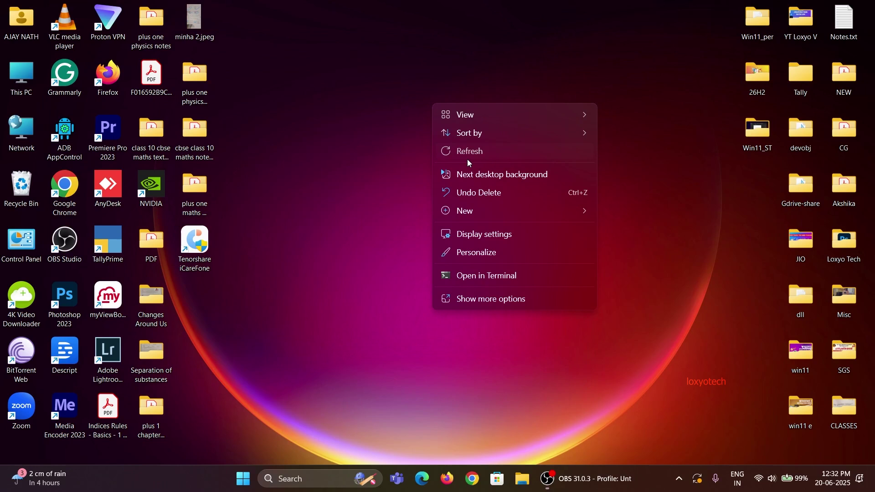
# - Open and then dismiss the desktop shortcut menu
pyautogui.click(467, 158)
pyautogui.rightClick(447, 126)
pyautogui.click(471, 177)
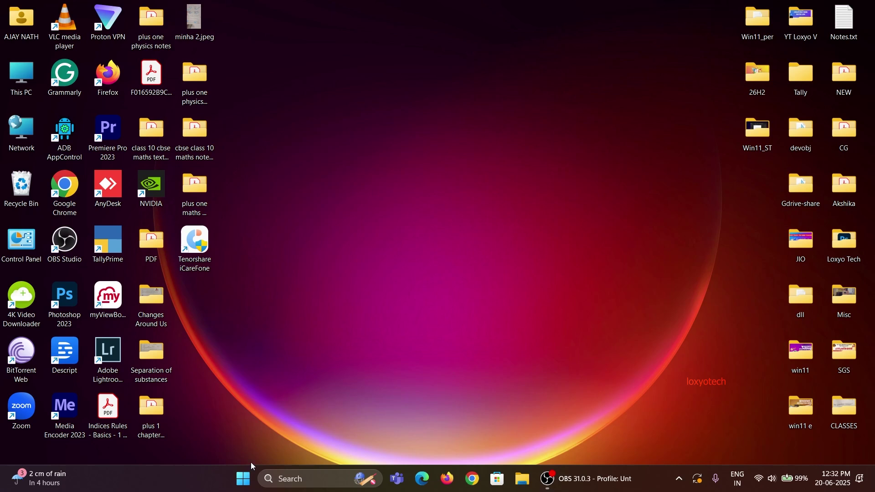
# - Run the Windows Update troubleshooter from Settings > System > Troubleshoot > Other troubleshooters
pyautogui.click(242, 479)
pyautogui.click(240, 203)
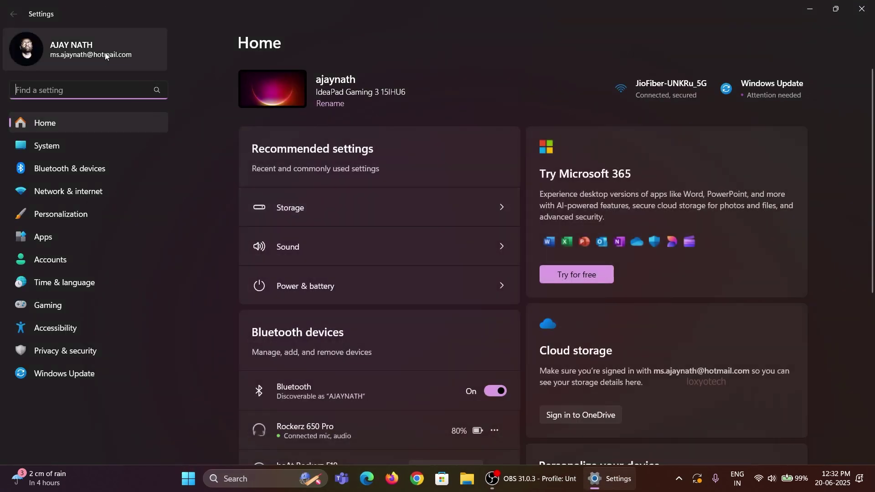
pyautogui.click(56, 147)
pyautogui.scroll(-4, 362, 263)
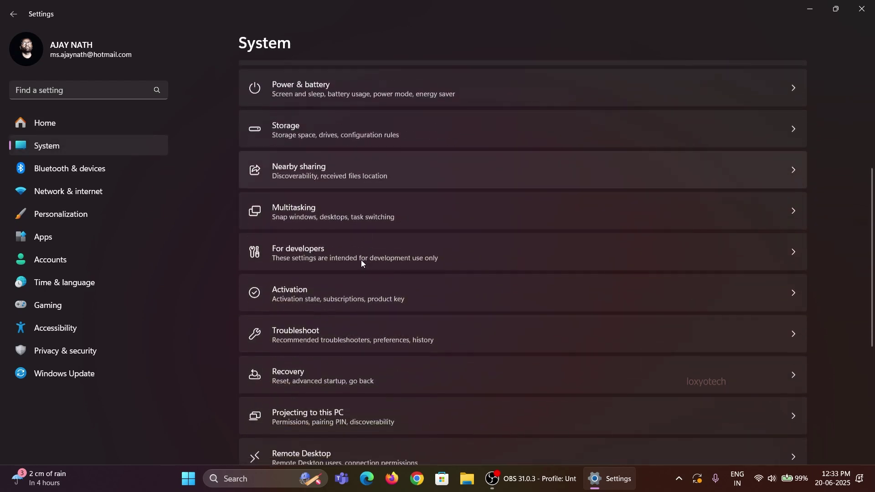
pyautogui.click(374, 299)
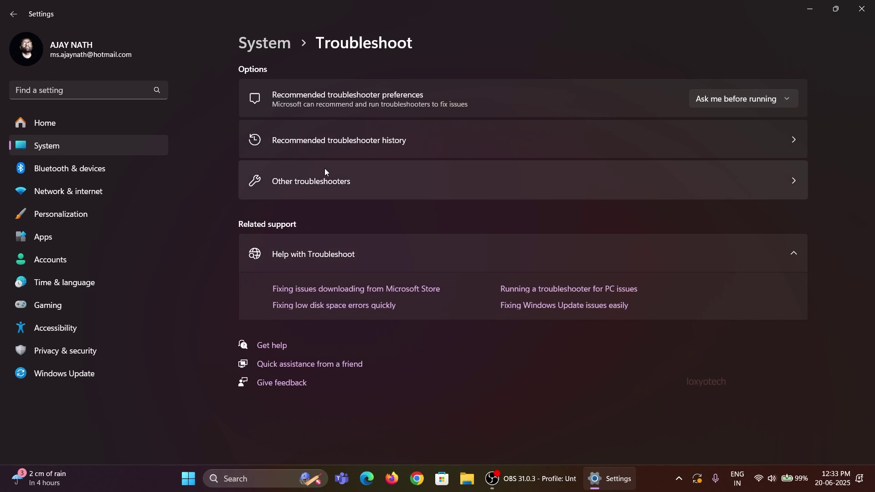
pyautogui.click(486, 184)
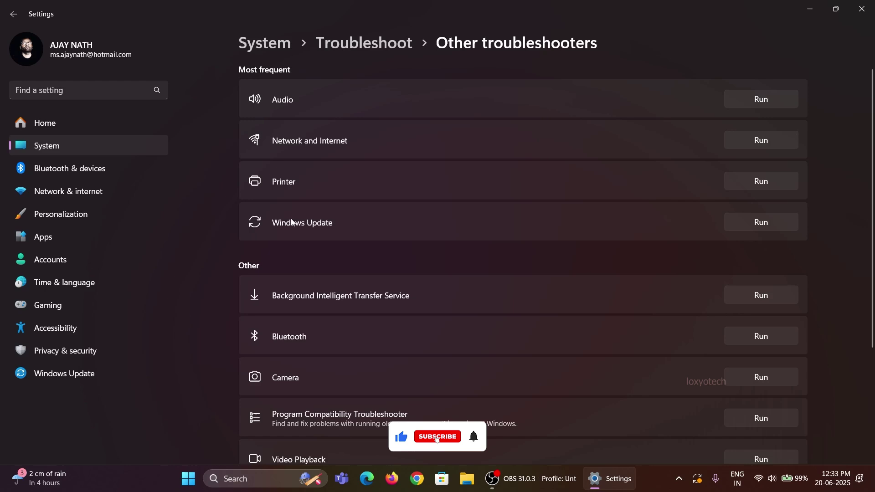
pyautogui.click(771, 228)
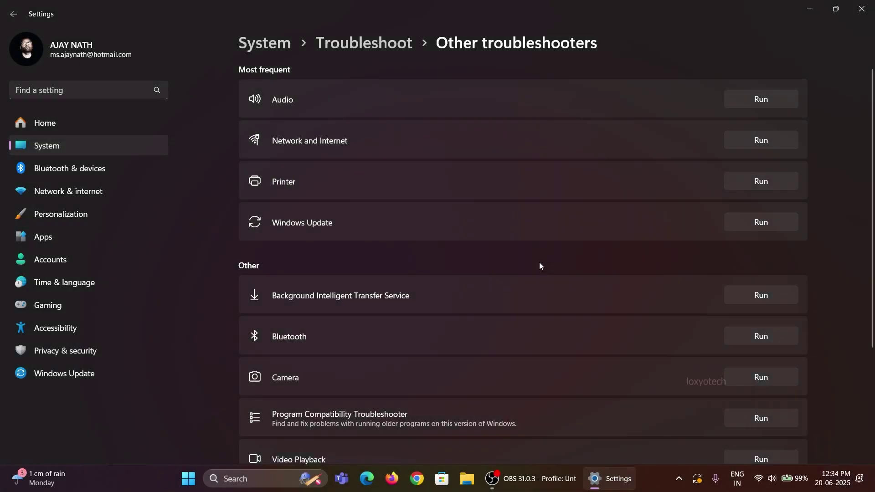
# - Close Settings and run net stop wuauserv and net stop bits in an admin Command Prompt
pyautogui.click(862, 9)
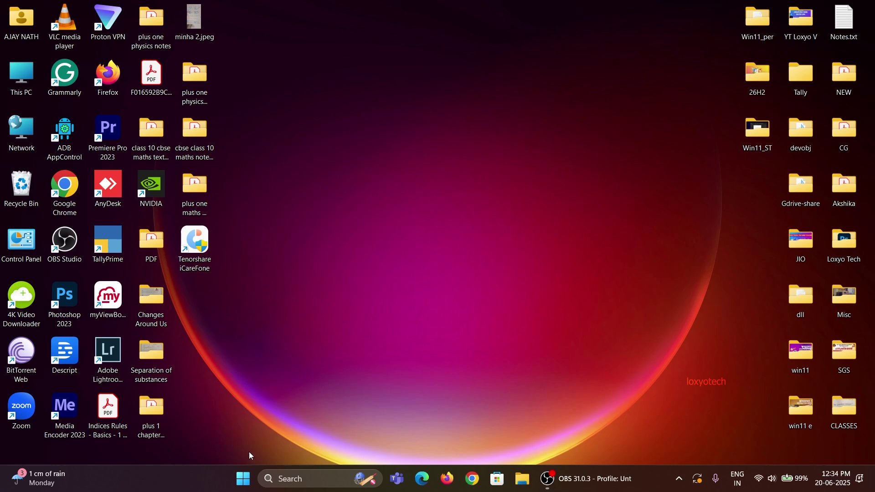
pyautogui.click(243, 479)
pyautogui.write('command')
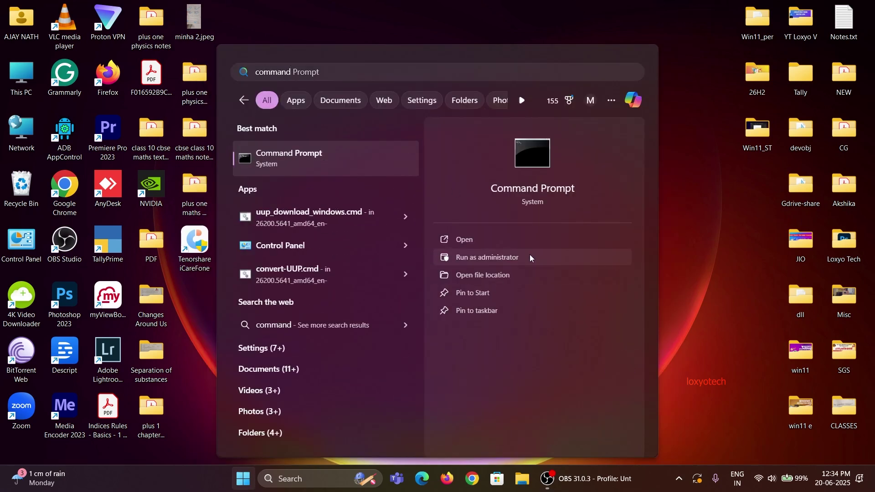
pyautogui.click(530, 256)
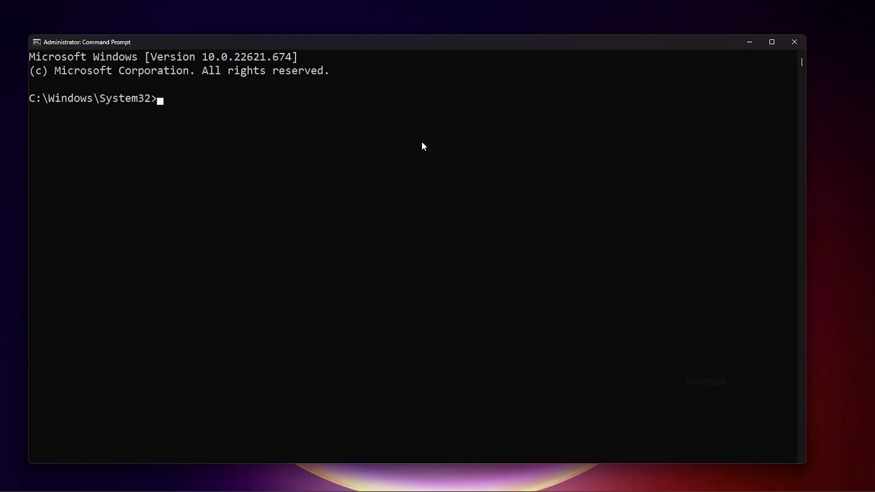
pyautogui.write('n')
pyautogui.write('et sto')
pyautogui.write('p wua')
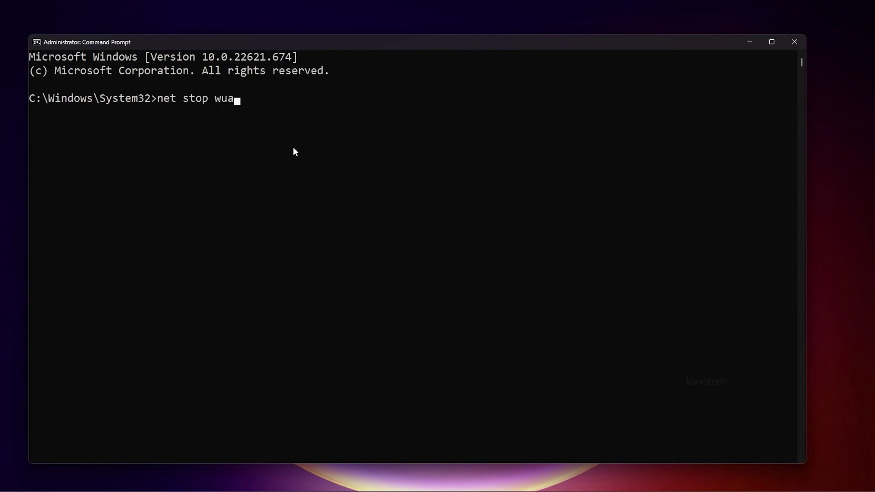
pyautogui.write('userv')
pyautogui.press('Return')
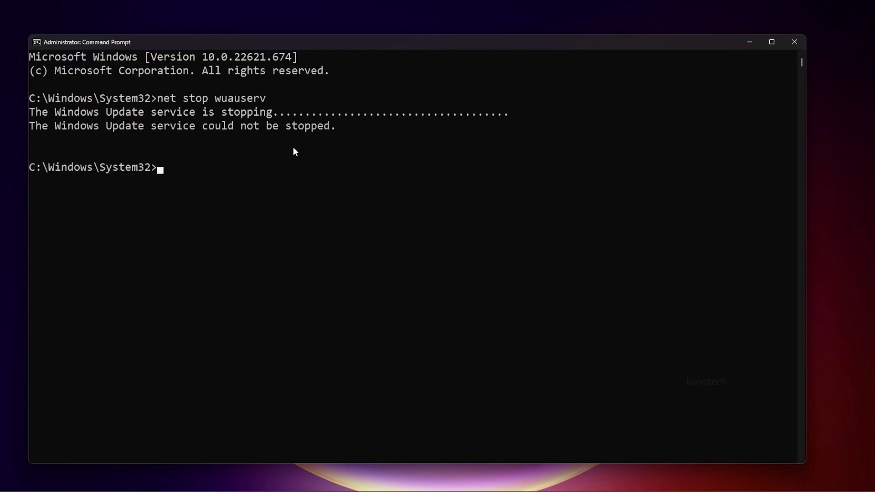
pyautogui.write('net ')
pyautogui.write('stop')
pyautogui.write(' bit')
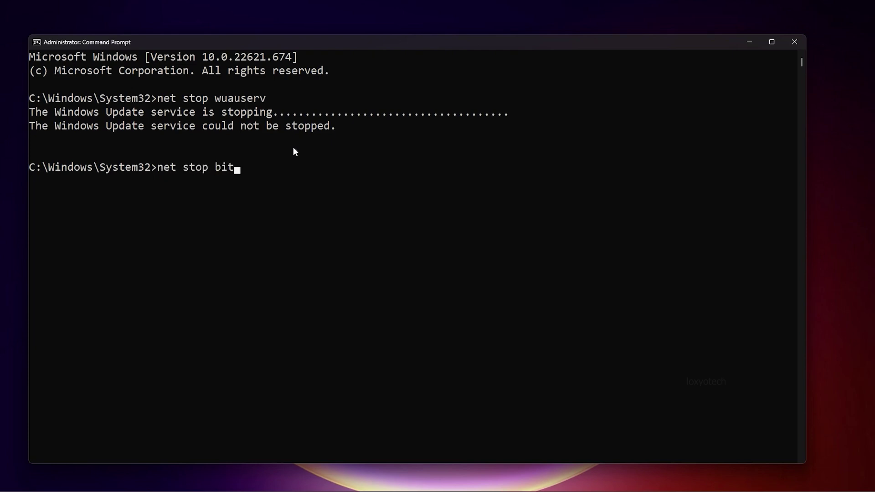
pyautogui.write('s')
pyautogui.press('Return')
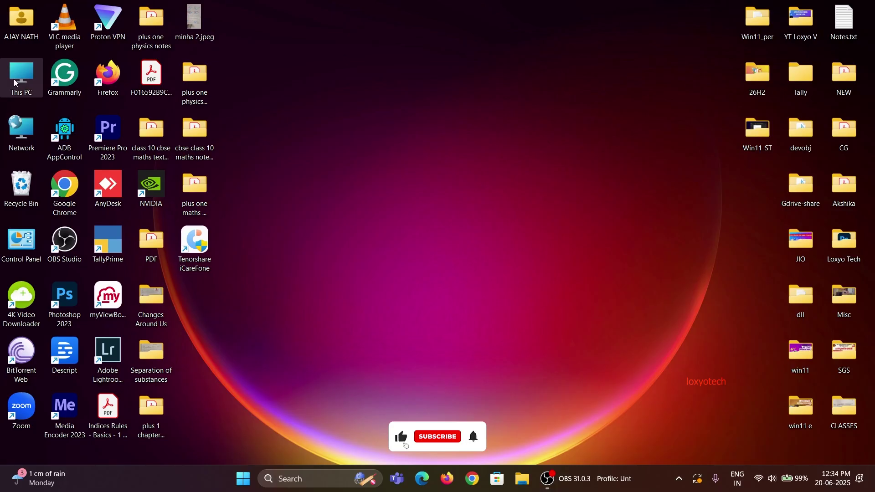
# - Open File Explorer to the Windows folder on the C: drive
pyautogui.press('super+e')
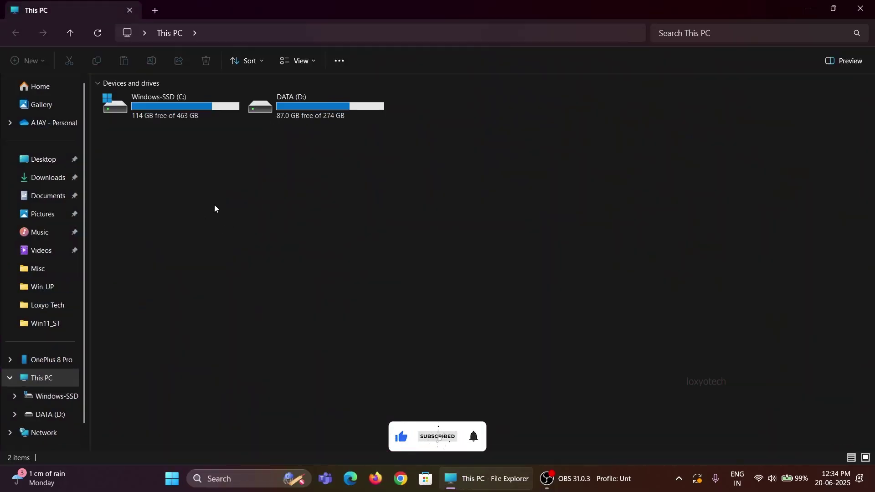
pyautogui.doubleClick(192, 103)
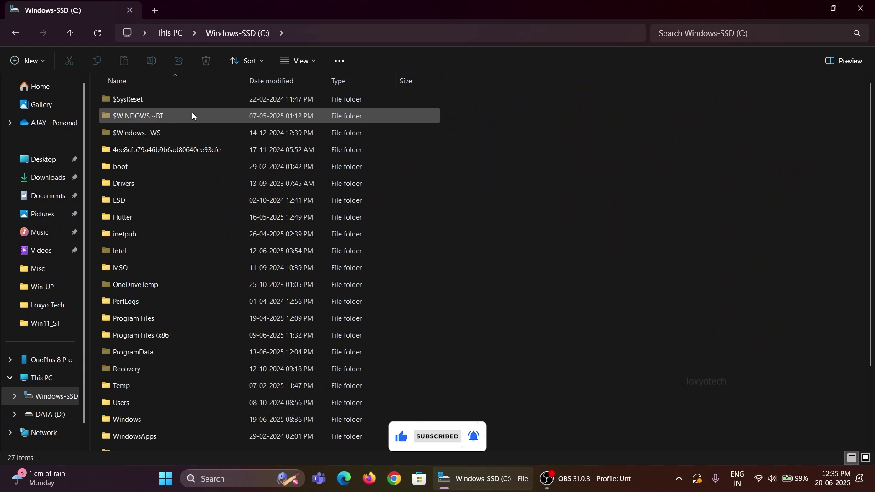
pyautogui.doubleClick(142, 420)
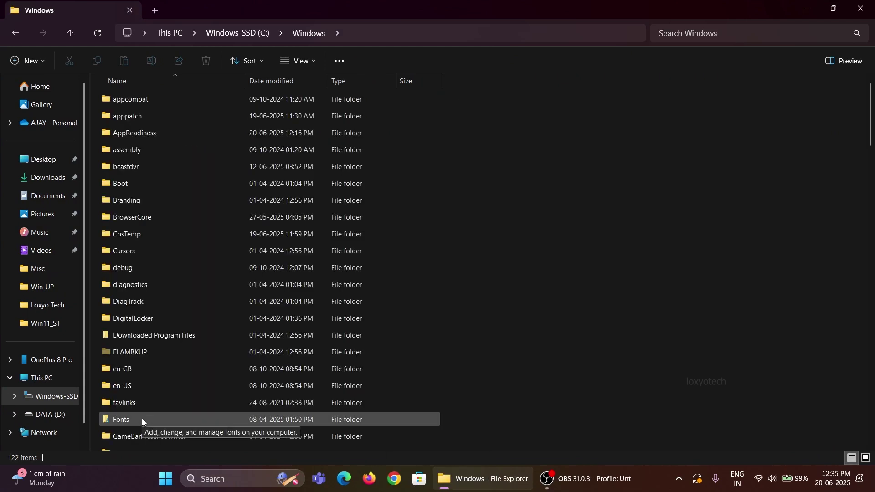
# - Open the SoftwareDistribution folder and select all six items inside it
pyautogui.click(301, 301)
pyautogui.press('s')
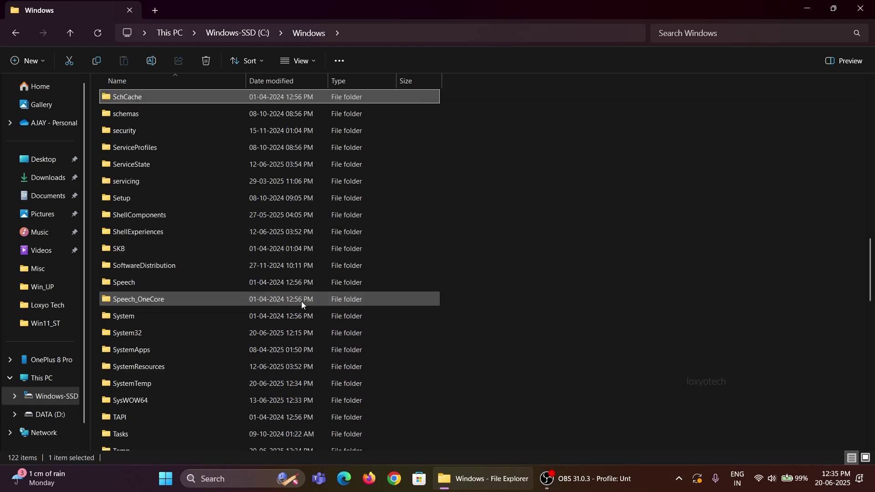
pyautogui.press('Down')
pyautogui.press('Down')
pyautogui.press('Down')
pyautogui.press('Down')
pyautogui.press('Down')
pyautogui.press('Down')
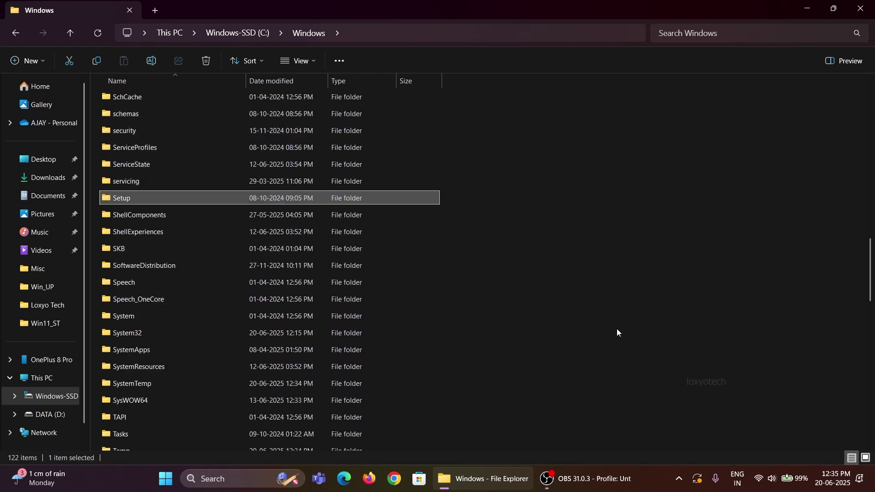
pyautogui.press('Down')
pyautogui.press('Down')
pyautogui.press('Down')
pyautogui.press('Down')
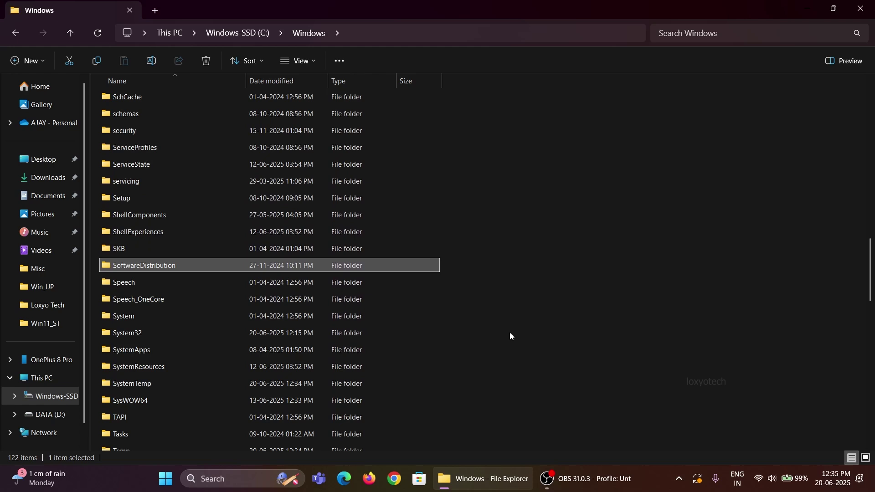
pyautogui.doubleClick(160, 266)
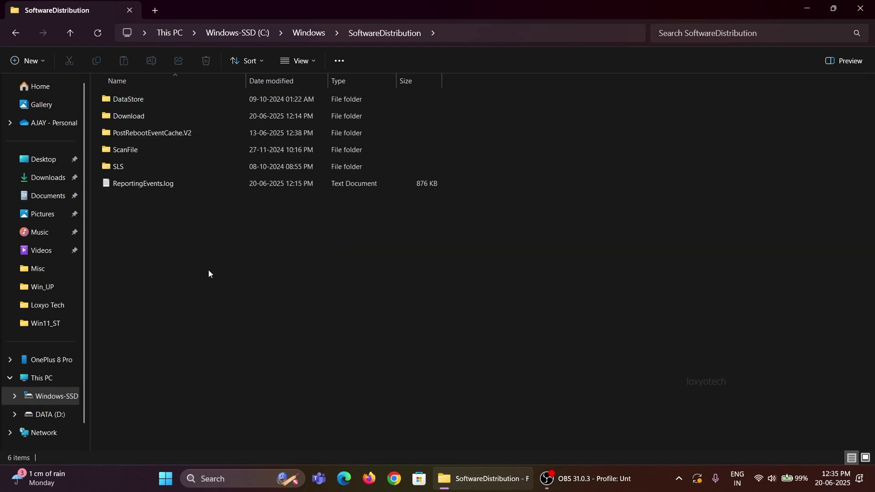
pyautogui.moveTo(264, 281); pyautogui.dragTo(135, 100)
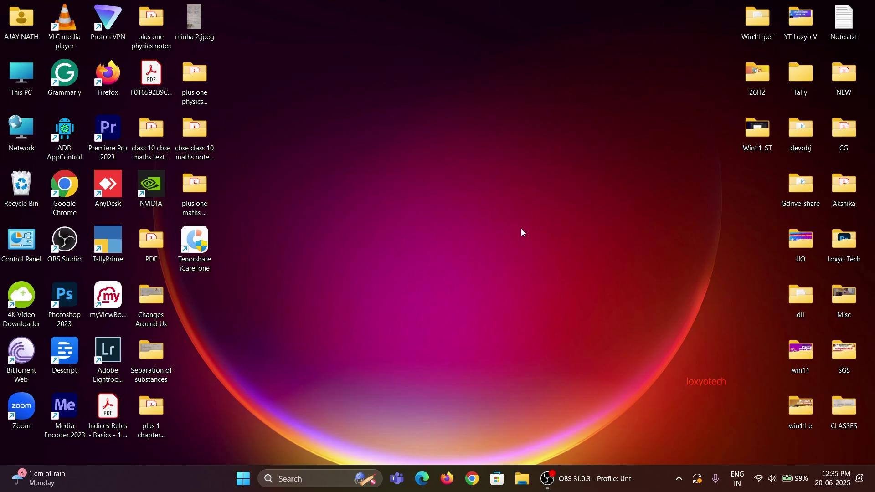
# - Run net start wuauserv and net start bits in an administrator Command Prompt
pyautogui.click(243, 479)
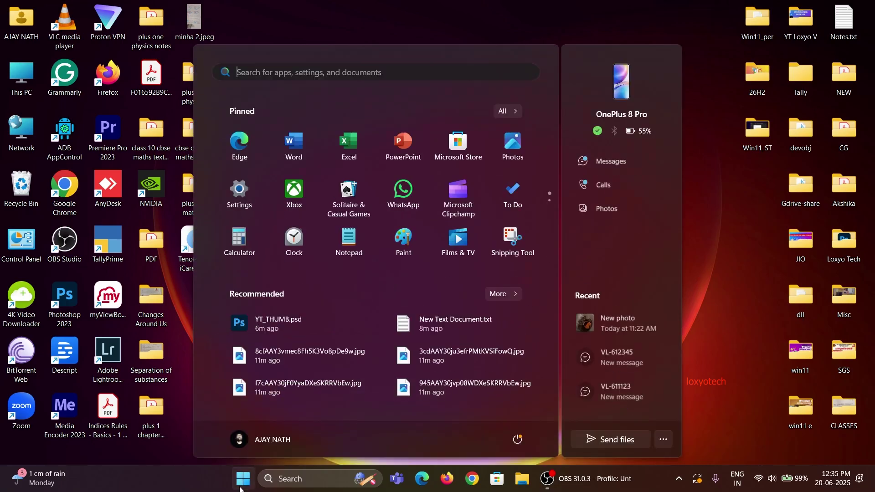
pyautogui.write('command prompt')
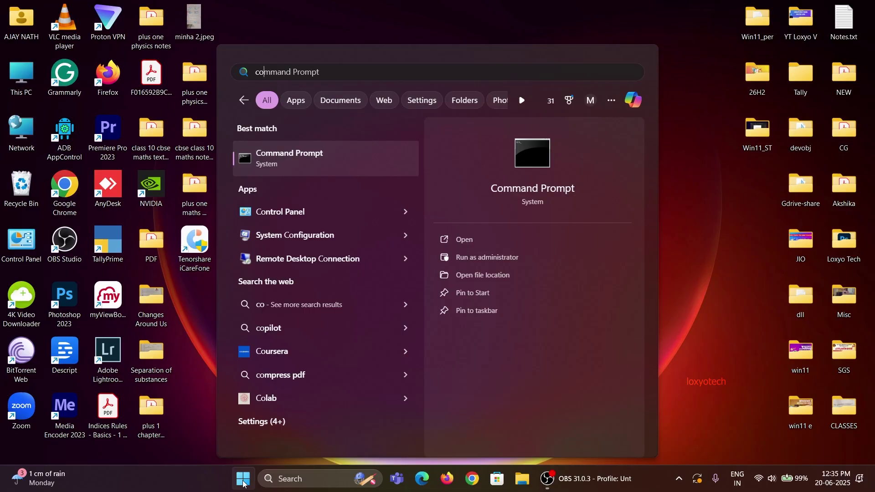
pyautogui.click(493, 260)
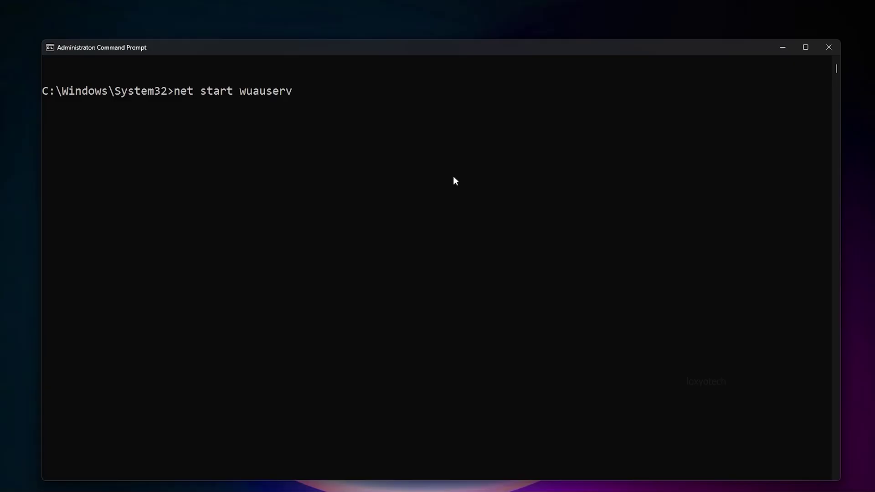
pyautogui.press('Return')
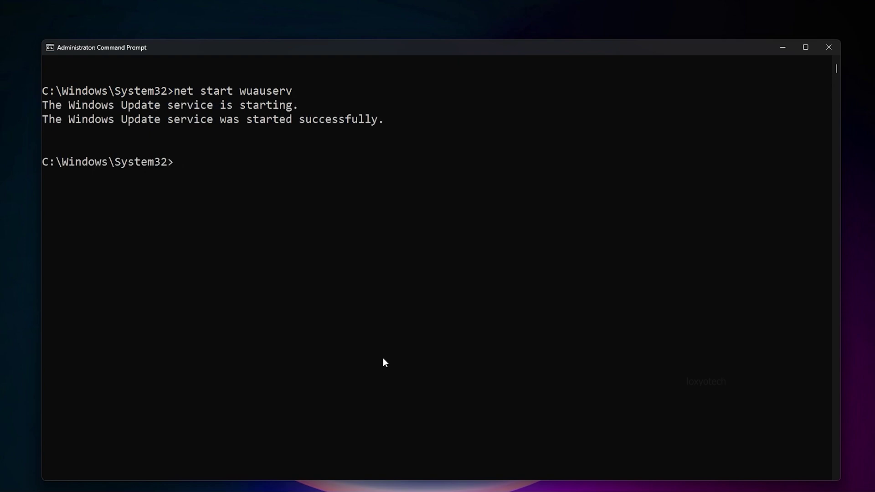
pyautogui.write('net')
pyautogui.write(' start')
pyautogui.write(' bits')
pyautogui.press('Return')
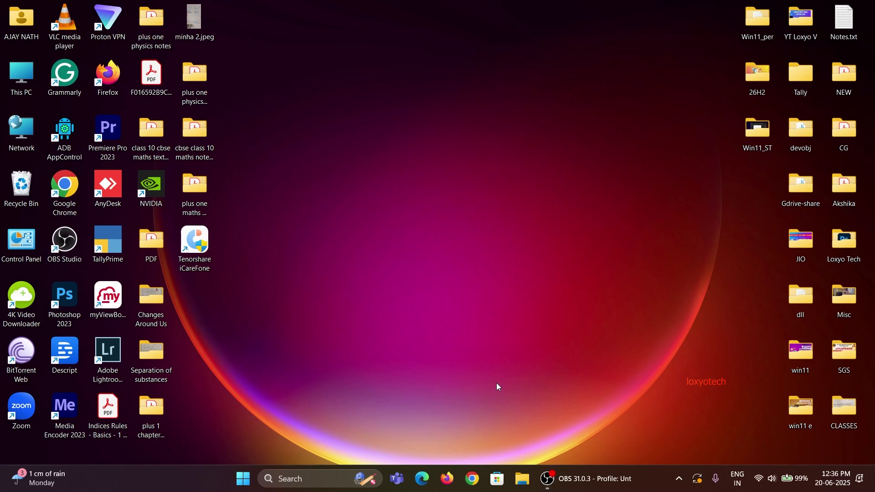
pyautogui.rightClick(432, 102)
pyautogui.click(465, 157)
pyautogui.rightClick(449, 129)
pyautogui.click(471, 177)
pyautogui.rightClick(522, 147)
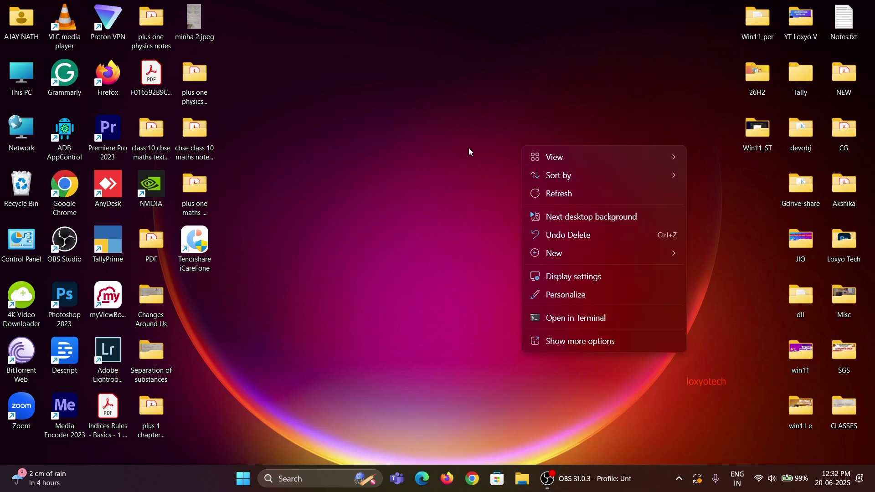
pyautogui.click(557, 194)
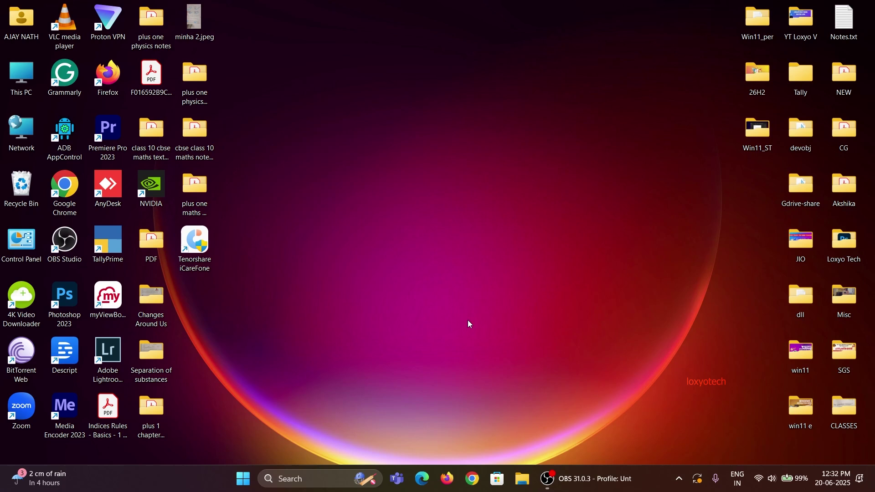
pyautogui.click(243, 478)
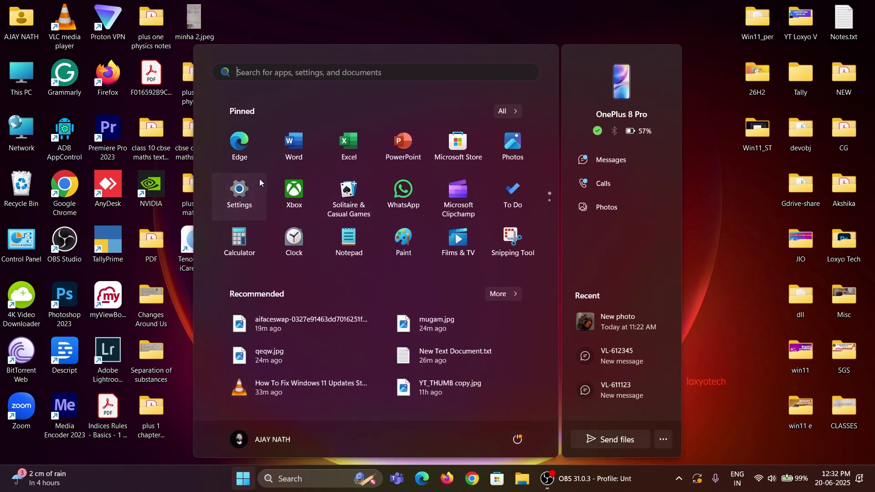
pyautogui.click(241, 193)
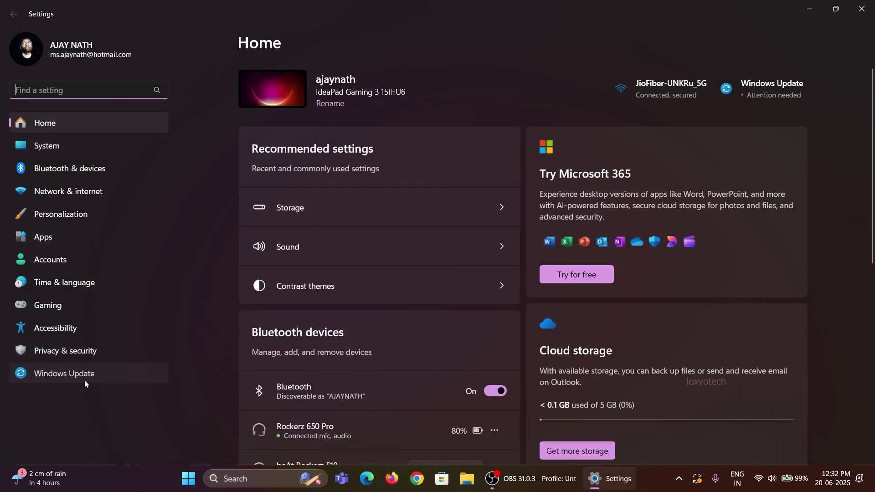
pyautogui.click(84, 377)
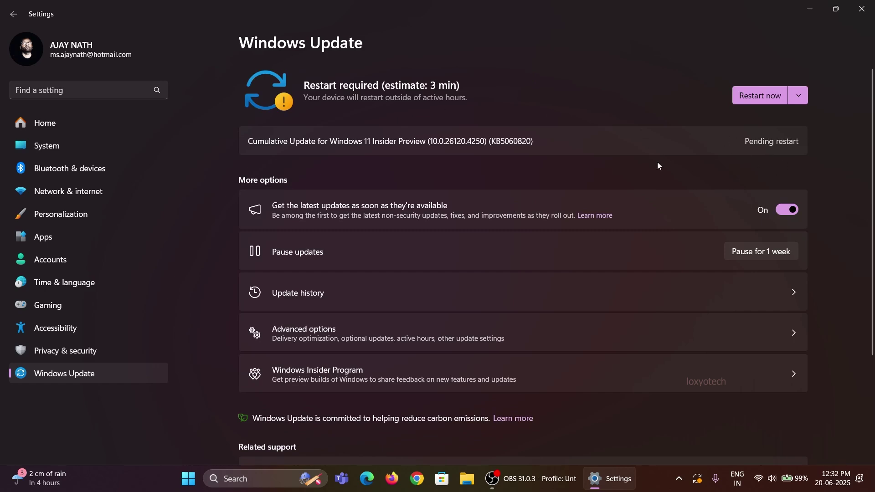
pyautogui.hotkey('alt', 'F4')
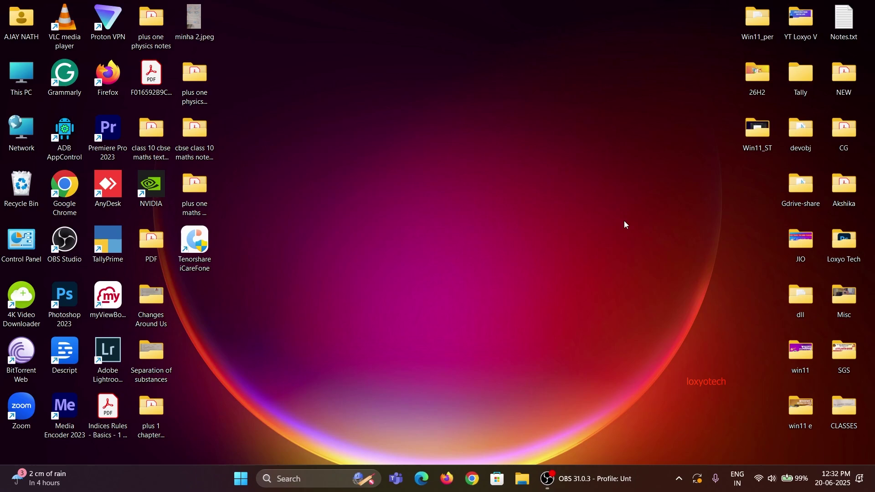